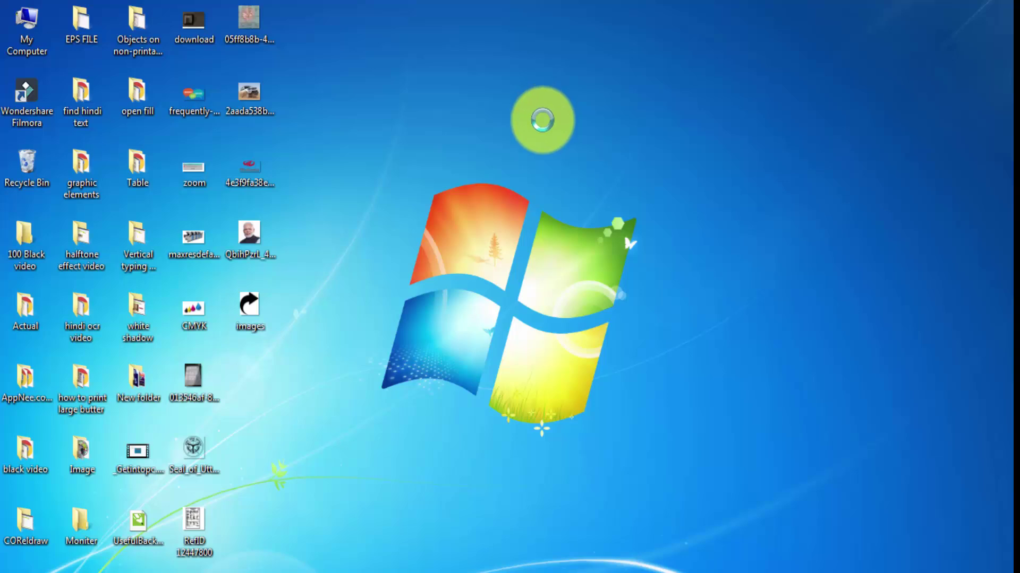
# - Import the desktop portrait photo into CorelDRAW, position it below the Threshold Effect heading, and duplicate it beside the original
pyautogui.click(249, 255)
pyautogui.moveTo(319, 571); pyautogui.dragTo(387, 399)
pyautogui.scroll(-2, 387, 398)
pyautogui.moveTo(566, 198); pyautogui.dragTo(337, 440)
pyautogui.moveTo(299, 470); pyautogui.dragTo(423, 333)
pyautogui.scroll(3, 424, 332)
pyautogui.moveTo(376, 359); pyautogui.dragTo(655, 390)
pyautogui.click(901, 336)
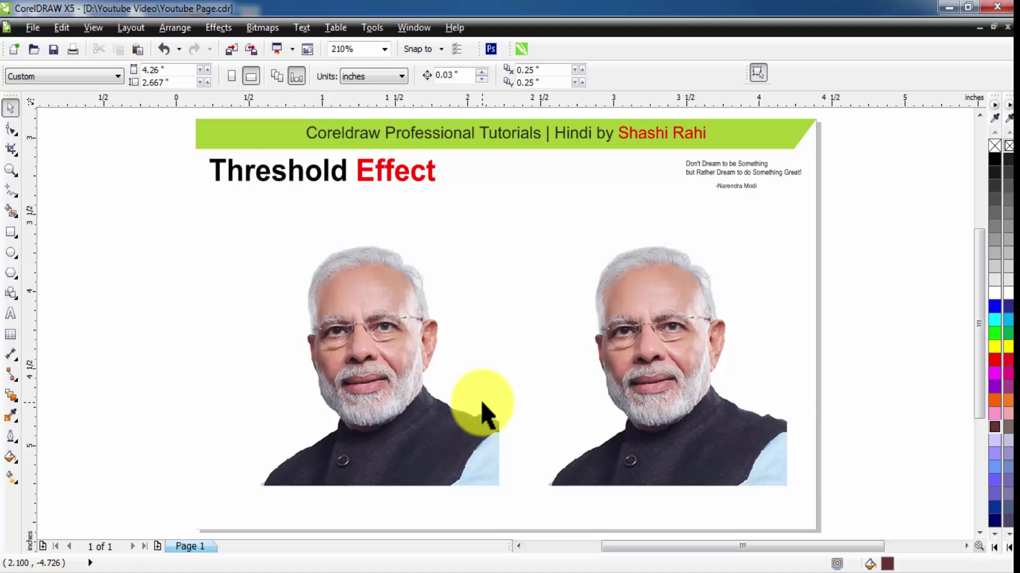
# - Start the Black and White (1-bit) conversion for the left portrait and move its dialog clear of the photo
pyautogui.click(383, 428)
pyautogui.moveTo(388, 358)
pyautogui.mouseDown()
pyautogui.moveTo(382, 364)
pyautogui.moveTo(397, 362)
pyautogui.moveTo(385, 356)
pyautogui.mouseUp()
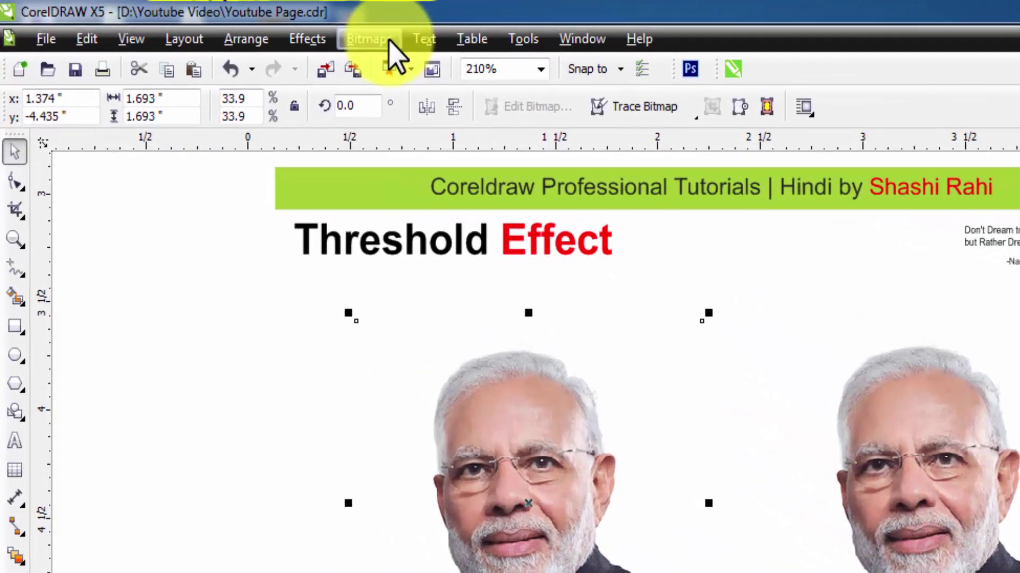
pyautogui.click(273, 29)
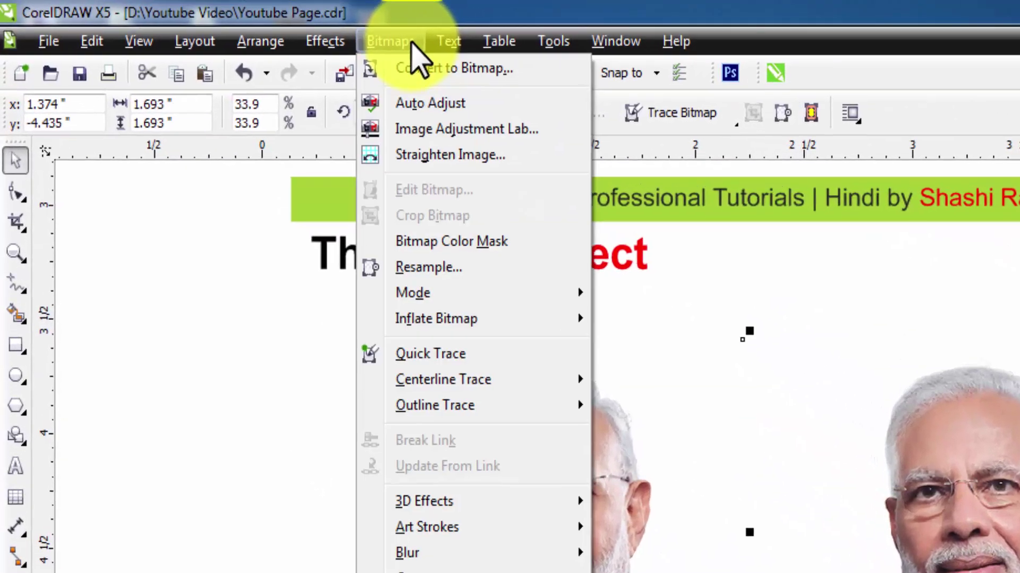
pyautogui.moveTo(424, 311)
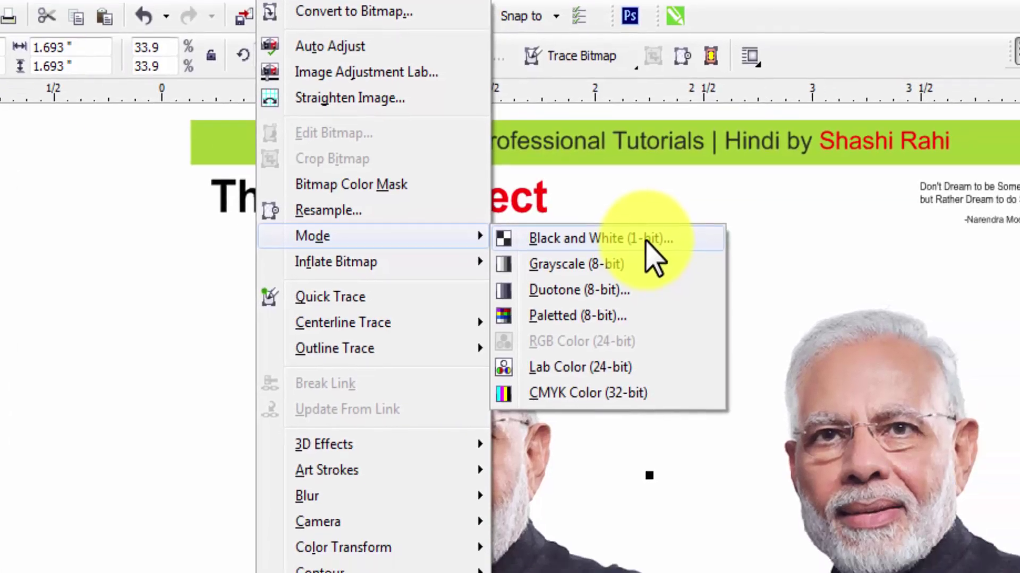
pyautogui.click(746, 300)
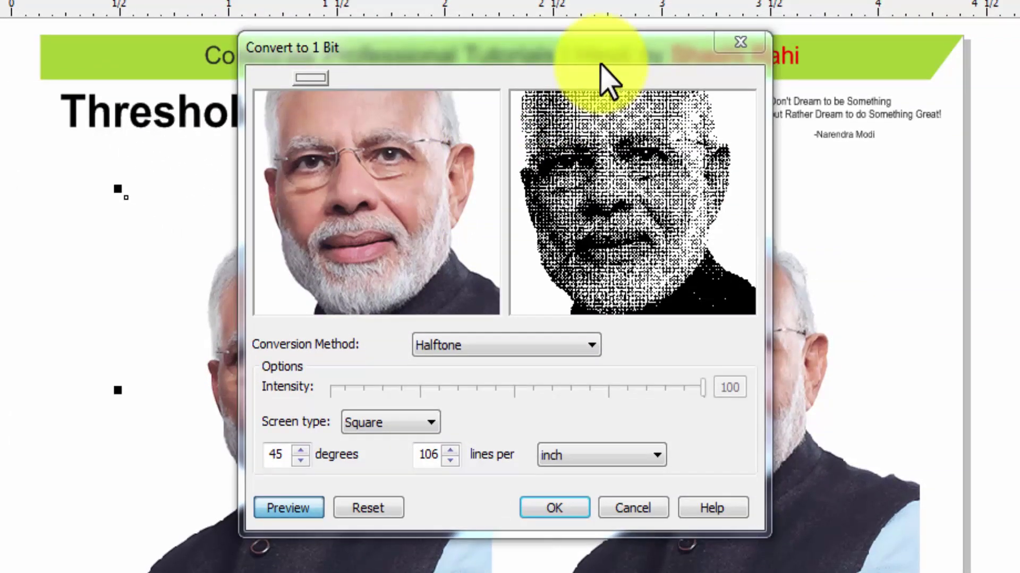
pyautogui.moveTo(722, 69); pyautogui.dragTo(886, 15)
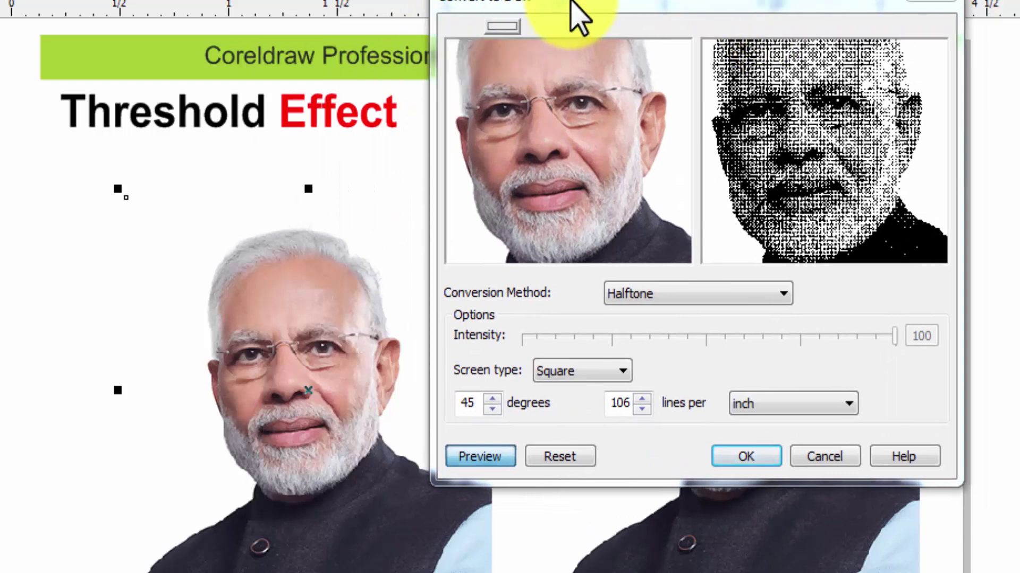
pyautogui.moveTo(571, 4); pyautogui.dragTo(531, 4)
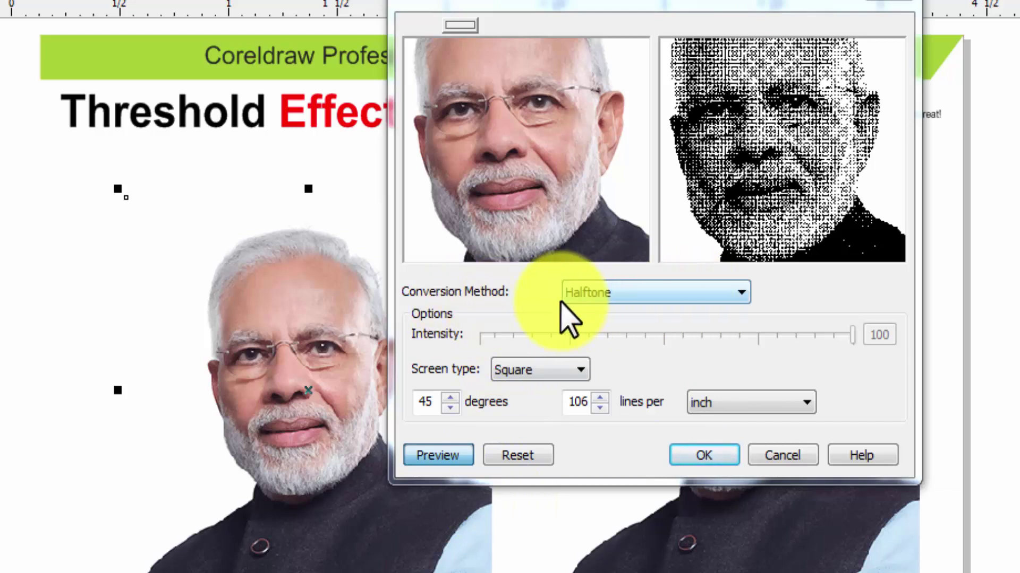
# - Choose Line Art as the conversion method and lower the threshold to 31, centring the face in the preview
pyautogui.click(669, 292)
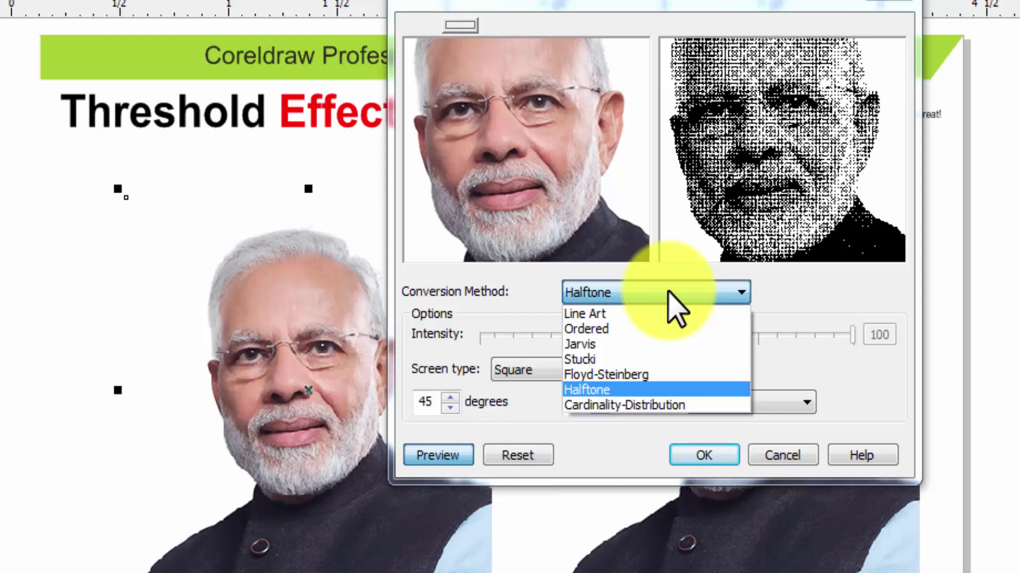
pyautogui.click(641, 317)
pyautogui.moveTo(663, 336); pyautogui.dragTo(523, 335)
pyautogui.moveTo(531, 117); pyautogui.dragTo(510, 164)
pyautogui.moveTo(596, 182); pyautogui.dragTo(584, 164)
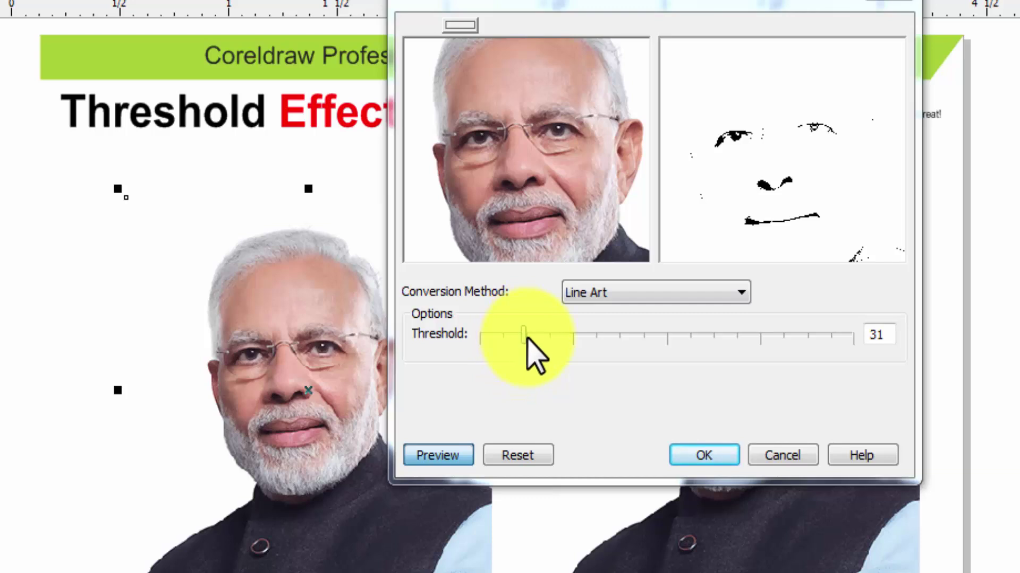
# - Try line-art thresholds of 68 and 120, examining the facial detail in the preview
pyautogui.moveTo(523, 337); pyautogui.dragTo(577, 334)
pyautogui.moveTo(531, 173); pyautogui.dragTo(531, 159)
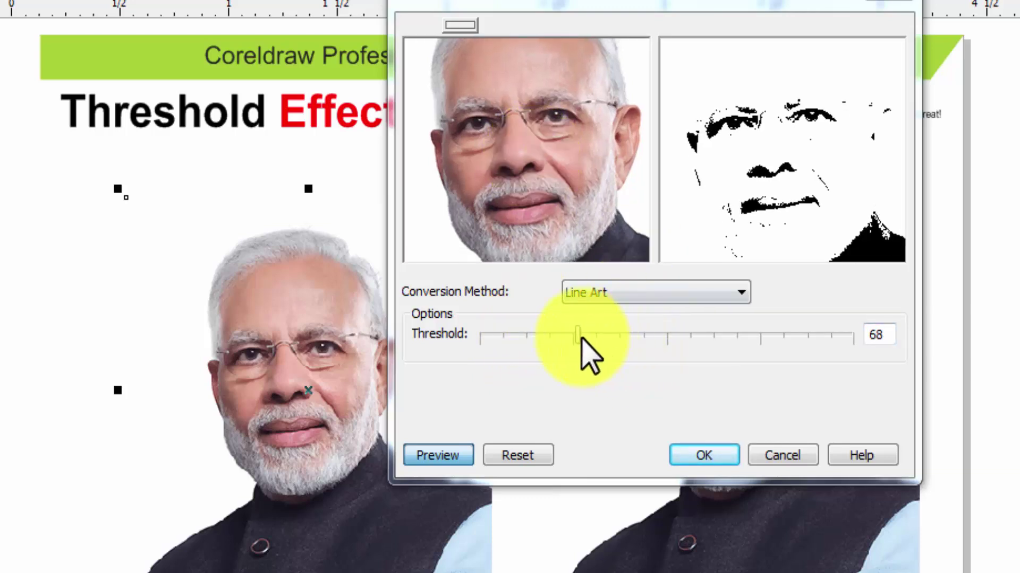
pyautogui.moveTo(577, 336); pyautogui.dragTo(654, 335)
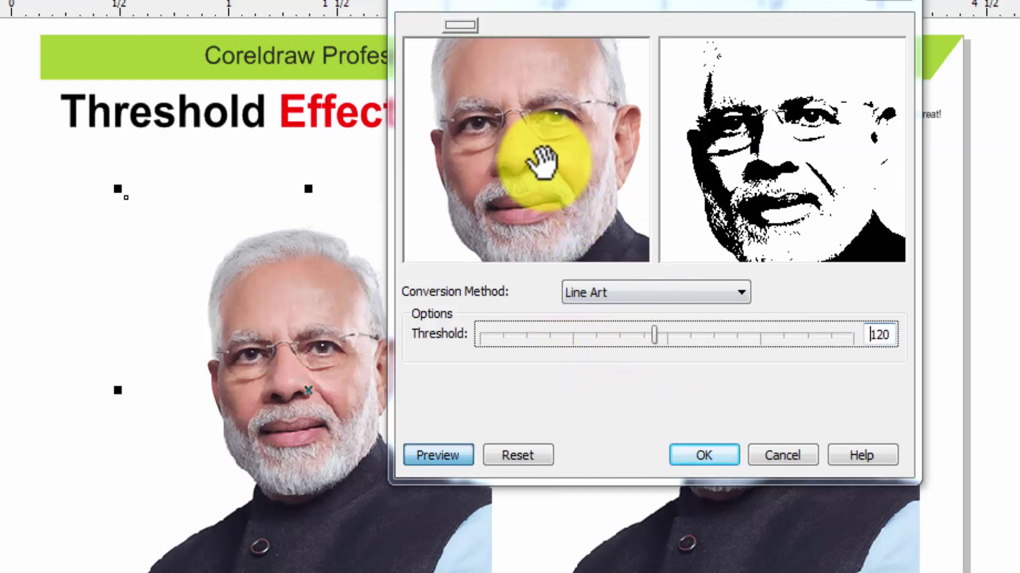
pyautogui.moveTo(485, 122); pyautogui.dragTo(526, 182)
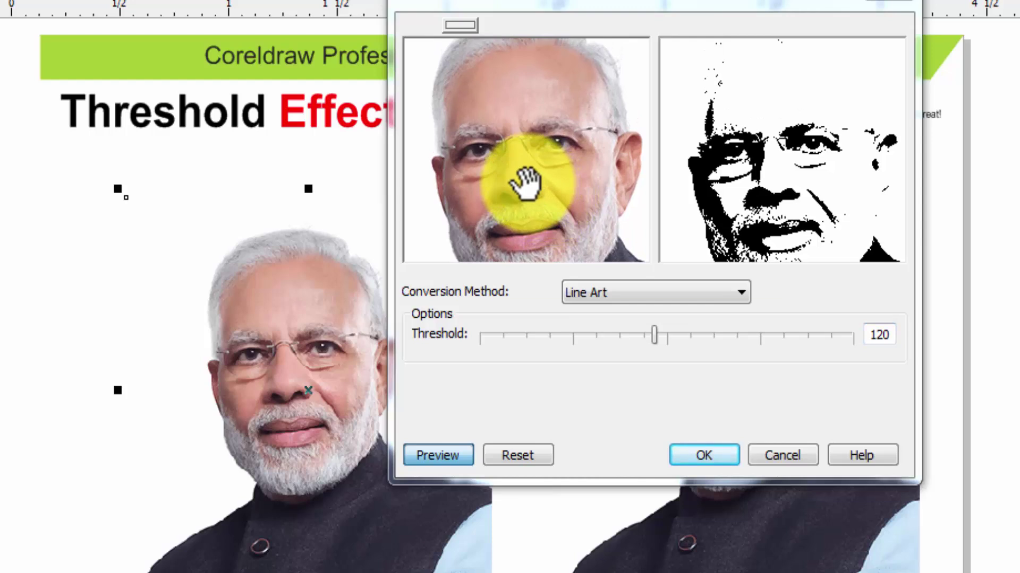
pyautogui.click(530, 183)
pyautogui.click(530, 183)
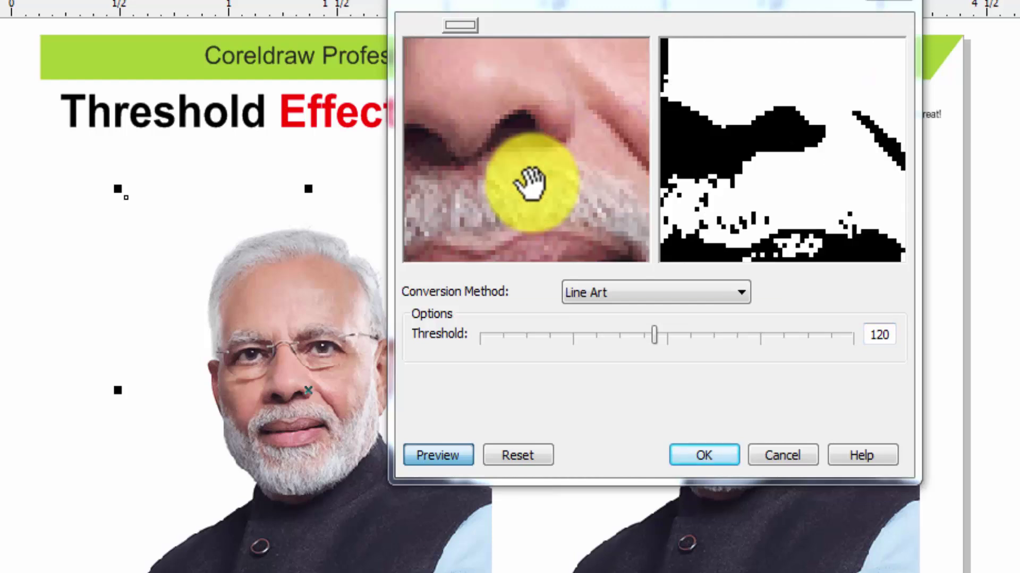
pyautogui.rightClick(530, 183)
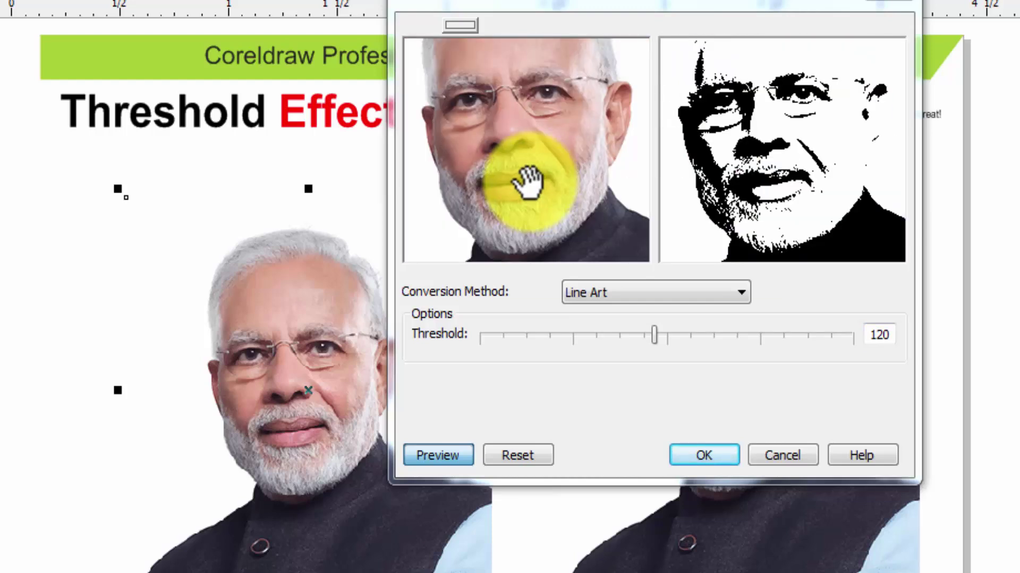
pyautogui.moveTo(539, 159); pyautogui.dragTo(531, 164)
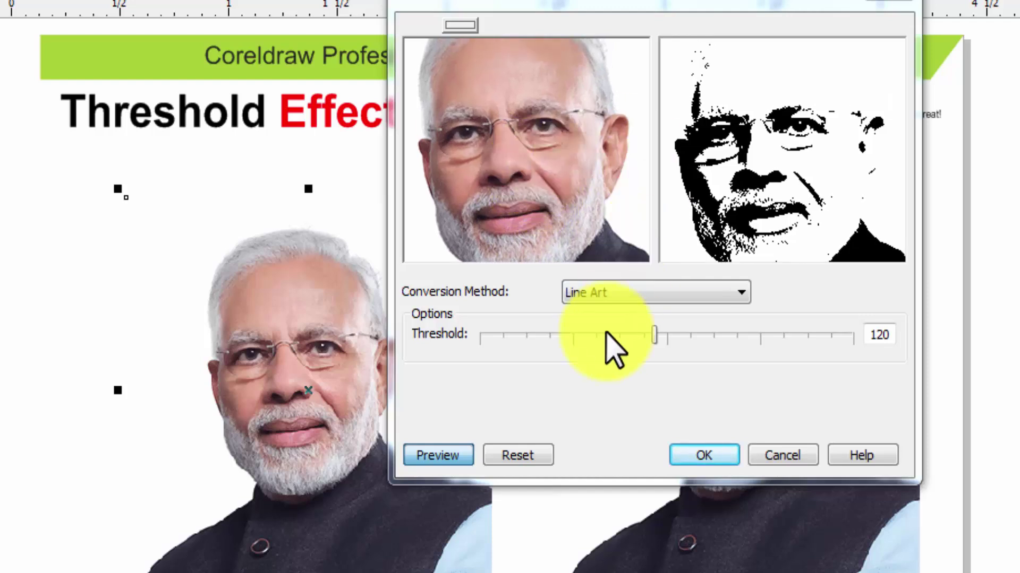
# - Set the line-art threshold to 135 and apply the 1-bit conversion to the left portrait
pyautogui.moveTo(655, 332); pyautogui.dragTo(678, 339)
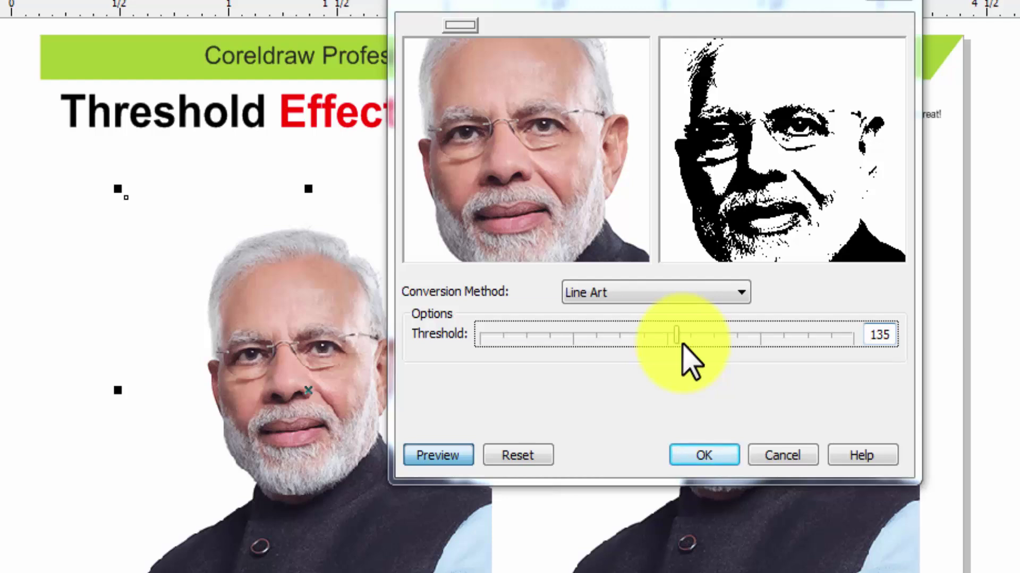
pyautogui.click(696, 454)
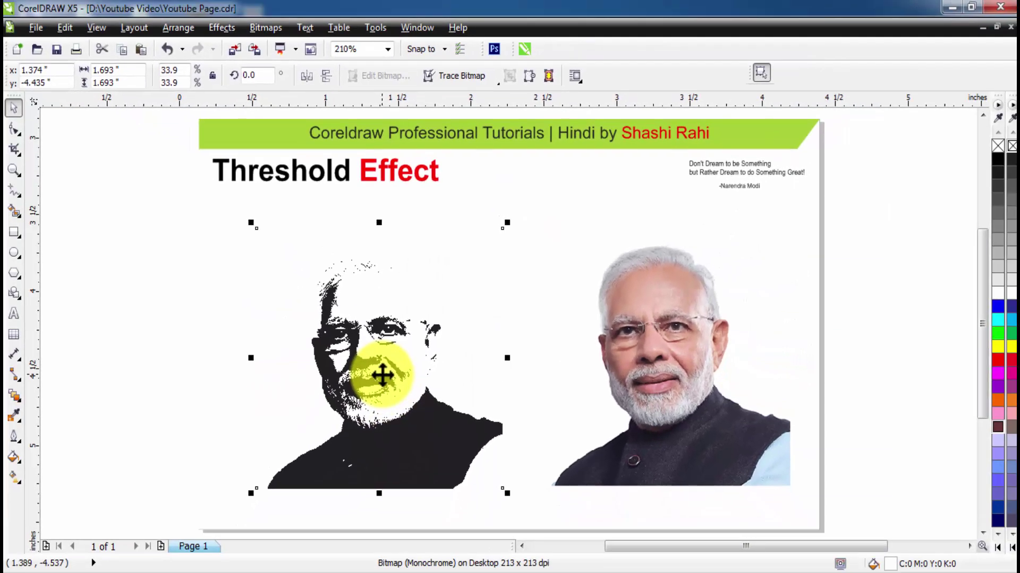
pyautogui.press('Escape')
# - Move the black-and-white portrait slightly up and to the left, and clear the selection
pyautogui.moveTo(361, 371); pyautogui.dragTo(377, 353)
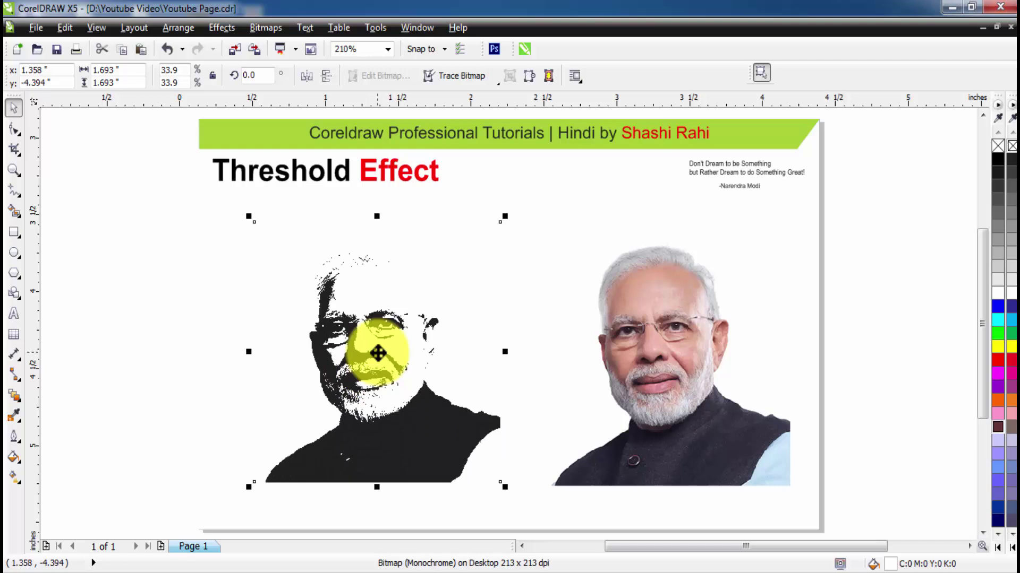
pyautogui.click(119, 307)
pyautogui.click(390, 352)
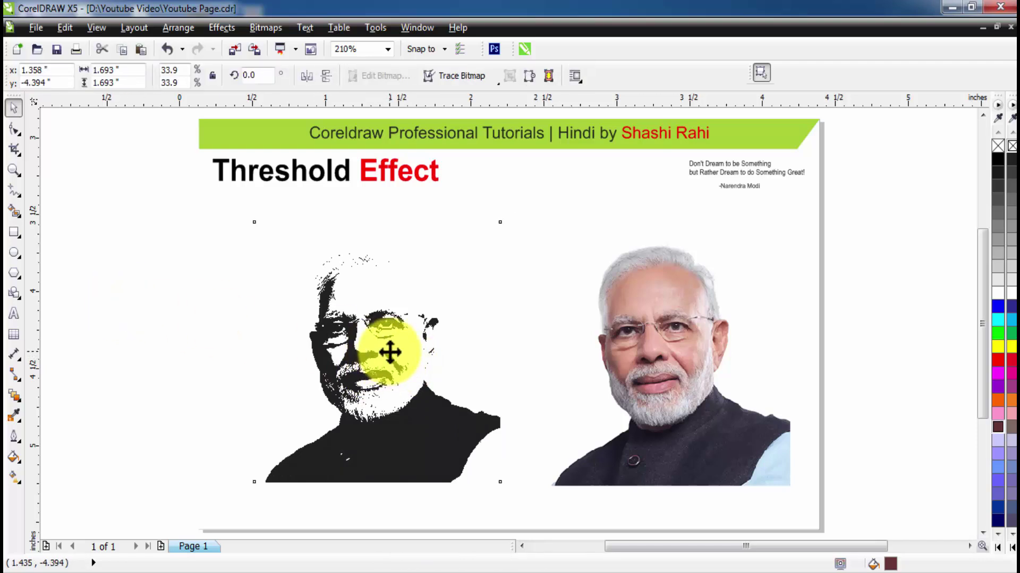
pyautogui.click(266, 331)
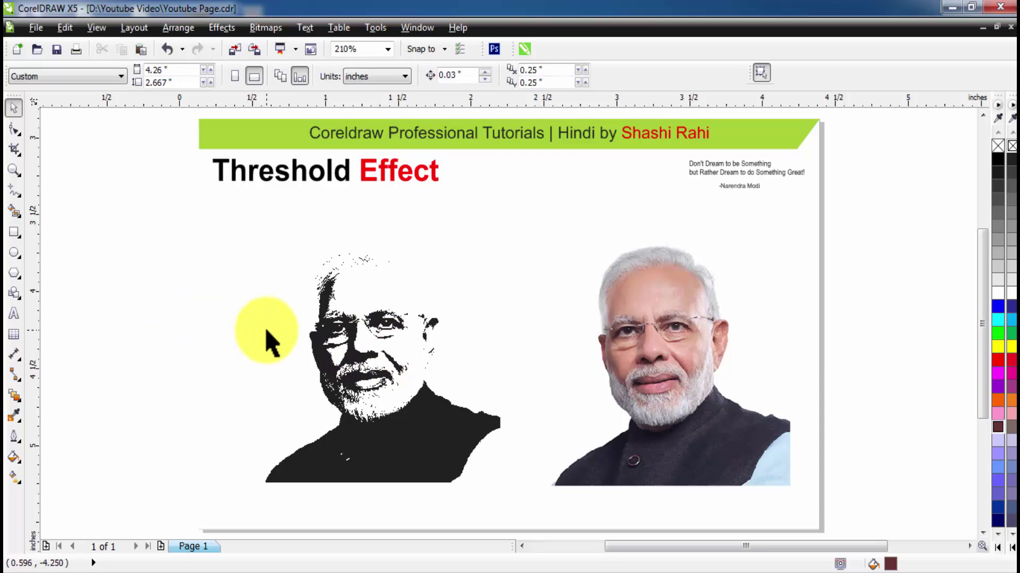
# - Start an Outline Trace of the black-and-white portrait with the High Quality Image preset
pyautogui.click(375, 388)
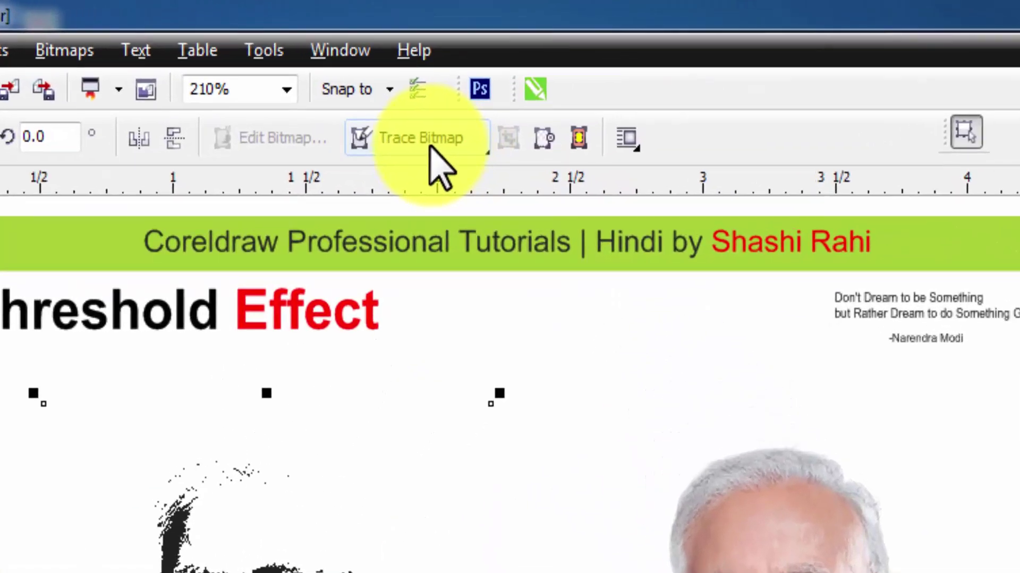
pyautogui.click(441, 166)
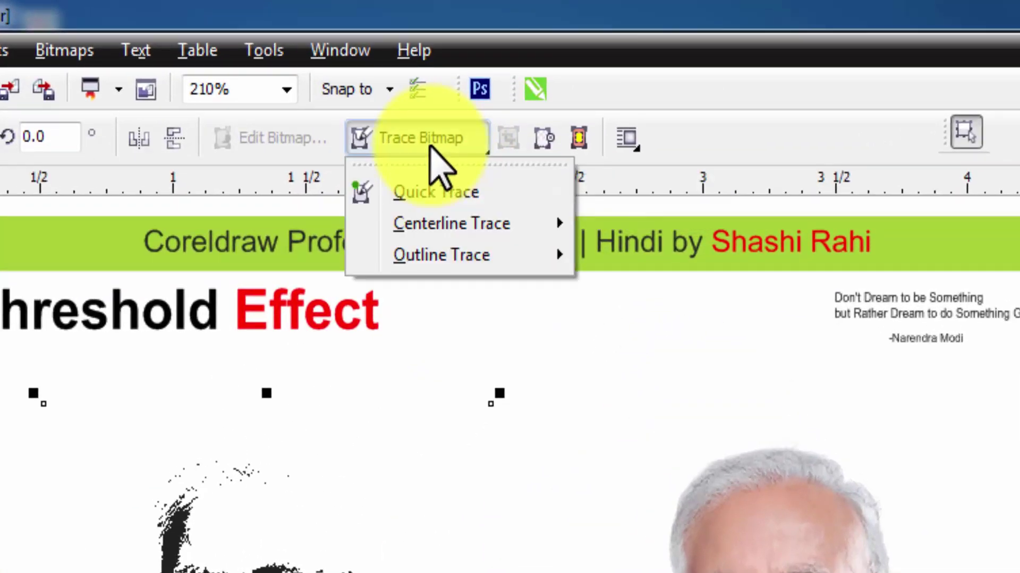
pyautogui.moveTo(443, 257)
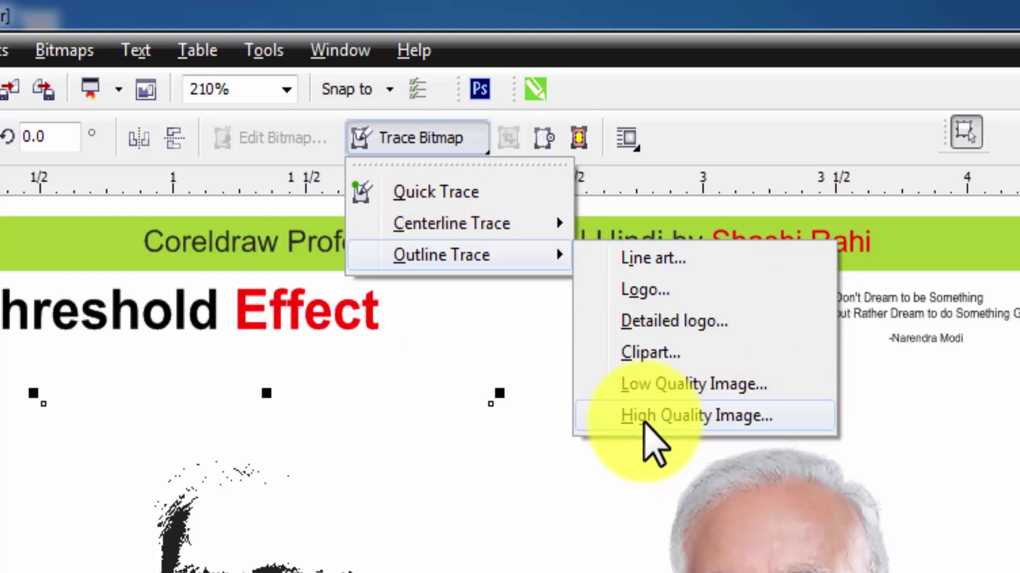
pyautogui.click(703, 416)
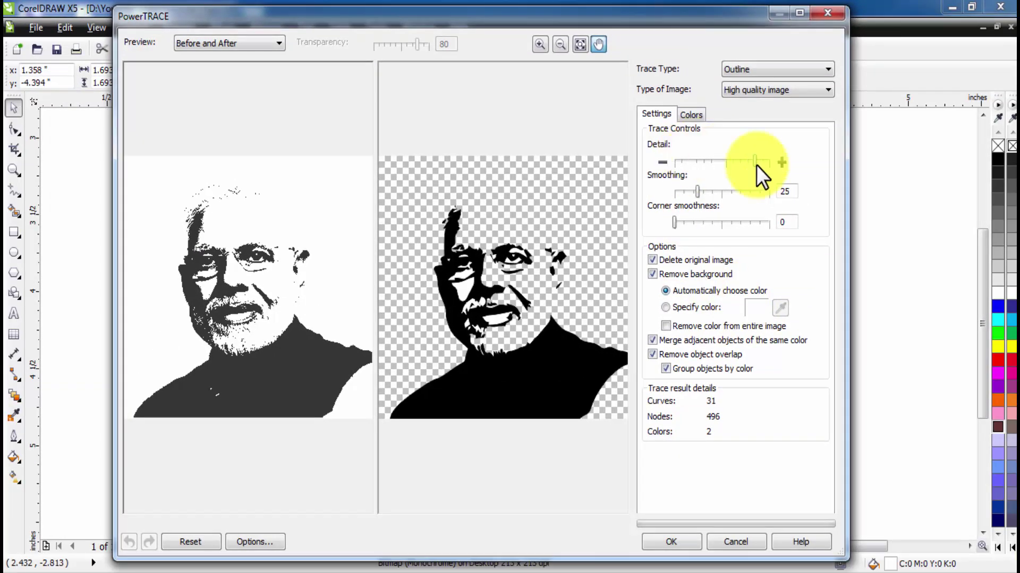
# - Raise the trace detail slightly and set the smoothing to 20, keeping background removal on
pyautogui.click(756, 164)
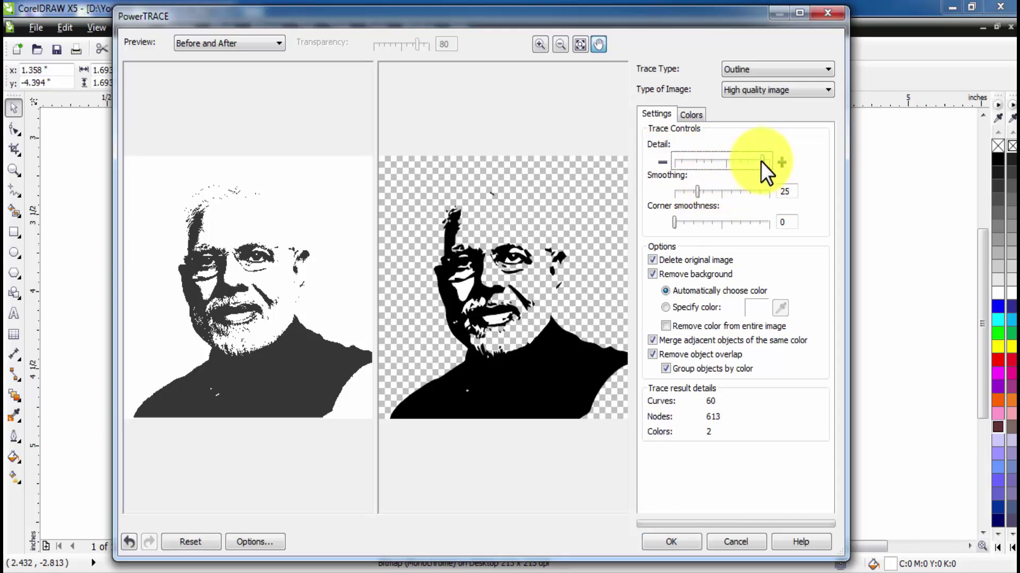
pyautogui.moveTo(698, 192); pyautogui.dragTo(693, 193)
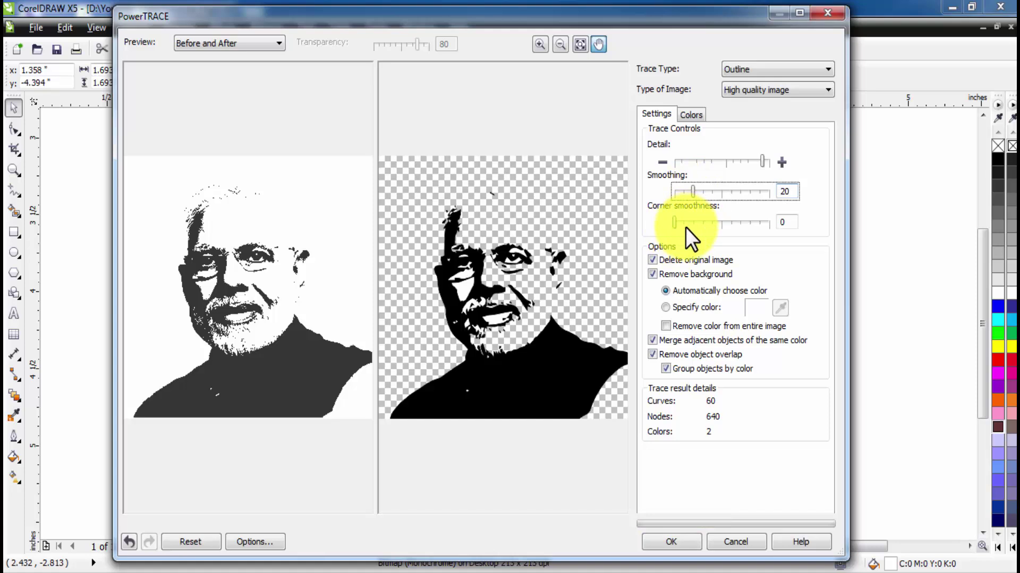
pyautogui.click(652, 273)
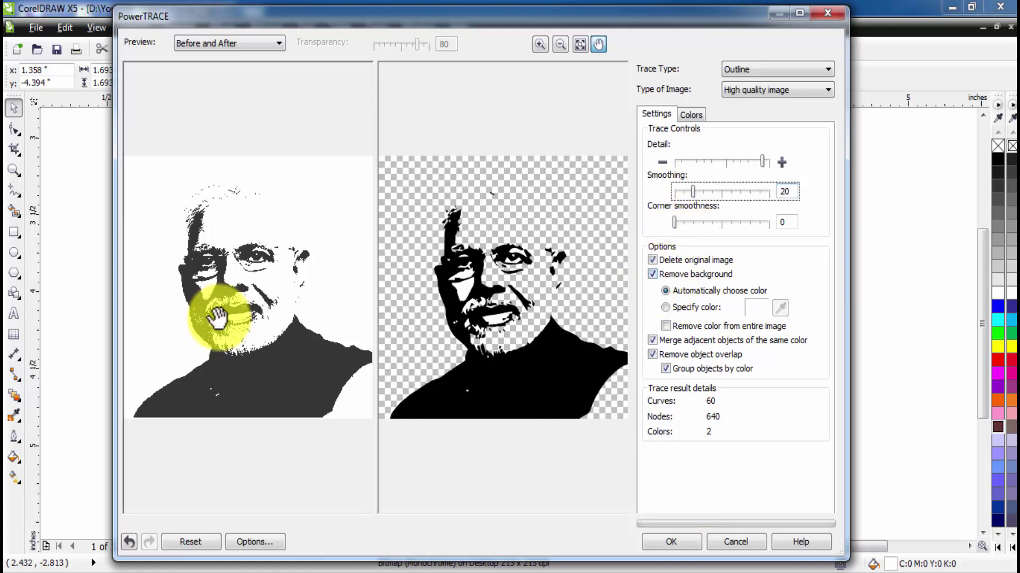
pyautogui.click(652, 273)
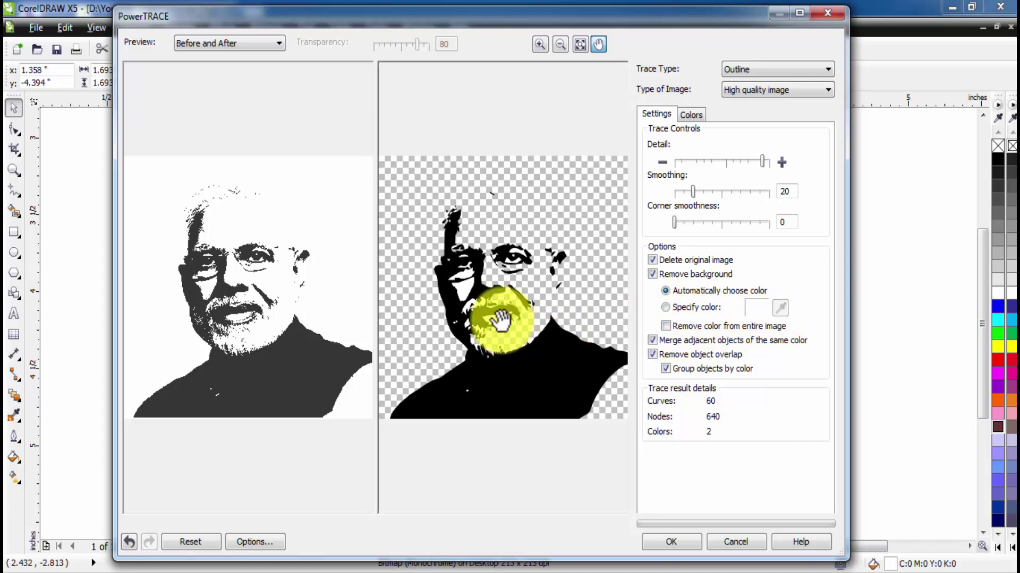
# - Inspect the trace preview, enable removing the background color from the entire image, and apply the trace
pyautogui.scroll(3, 504, 324)
pyautogui.scroll(-3, 496, 325)
pyautogui.scroll(4, 483, 335)
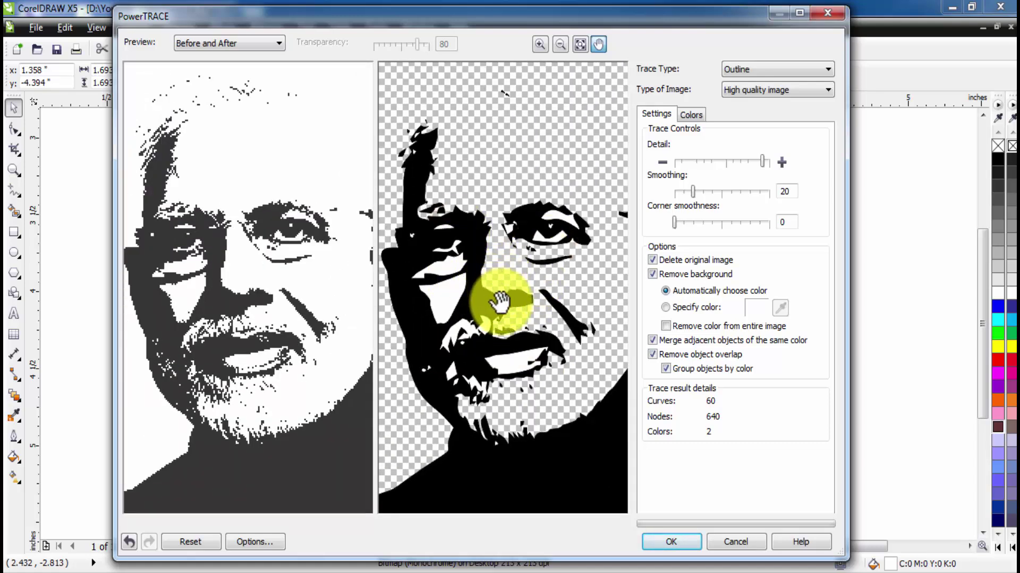
pyautogui.scroll(-5, 492, 302)
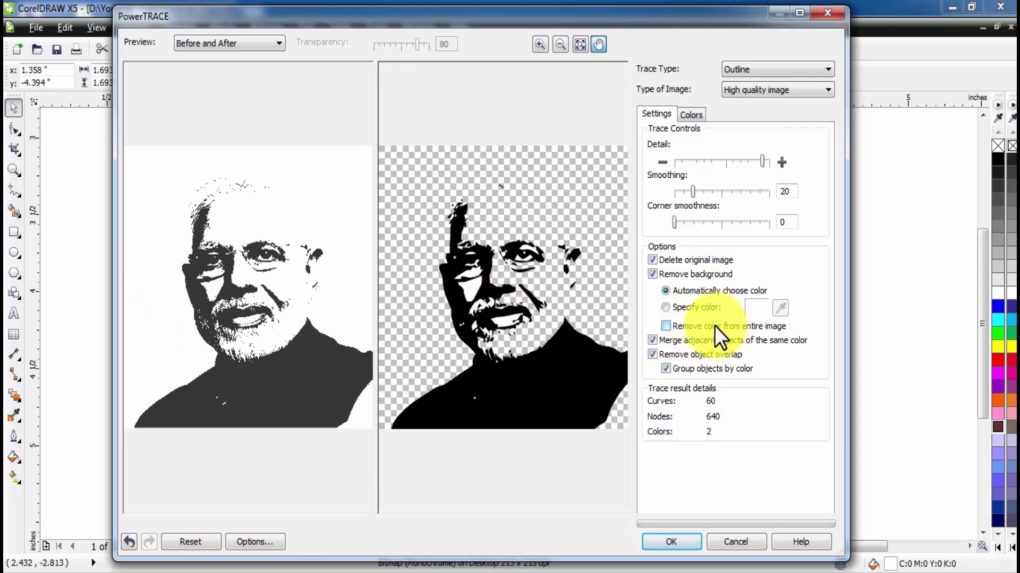
pyautogui.click(676, 330)
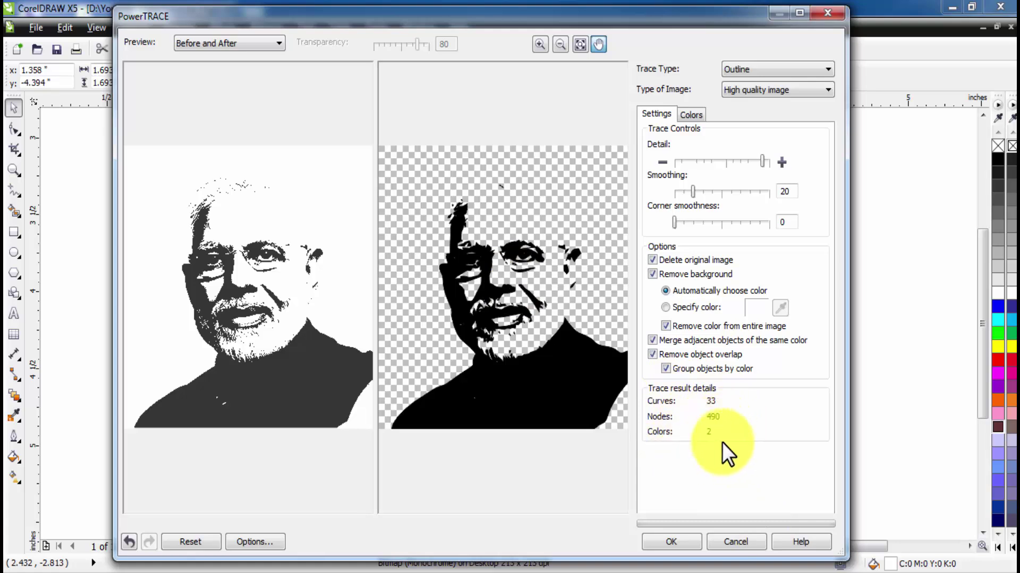
pyautogui.click(670, 538)
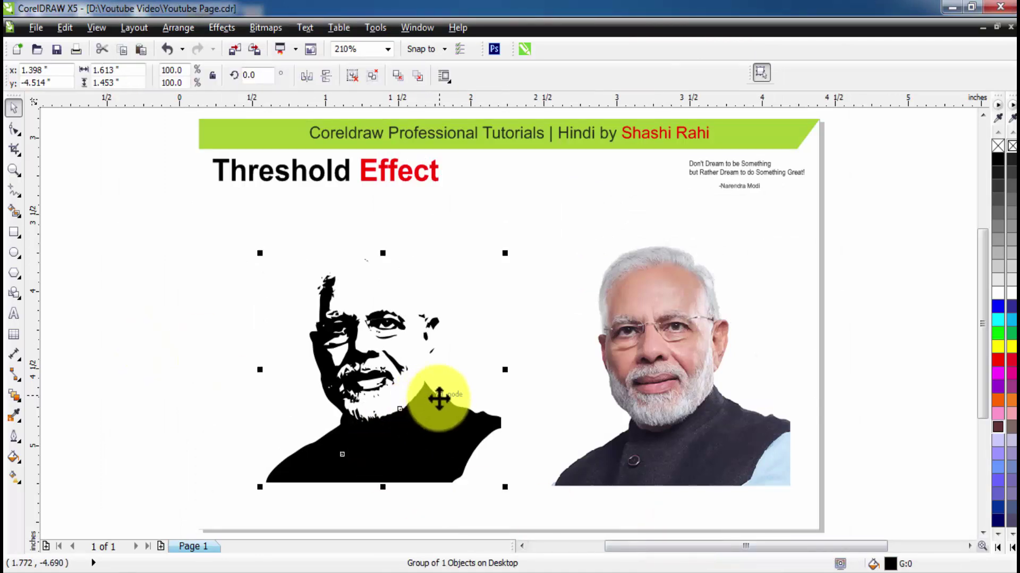
# - Try a red fill on the traced portrait and undo it
pyautogui.click(998, 360)
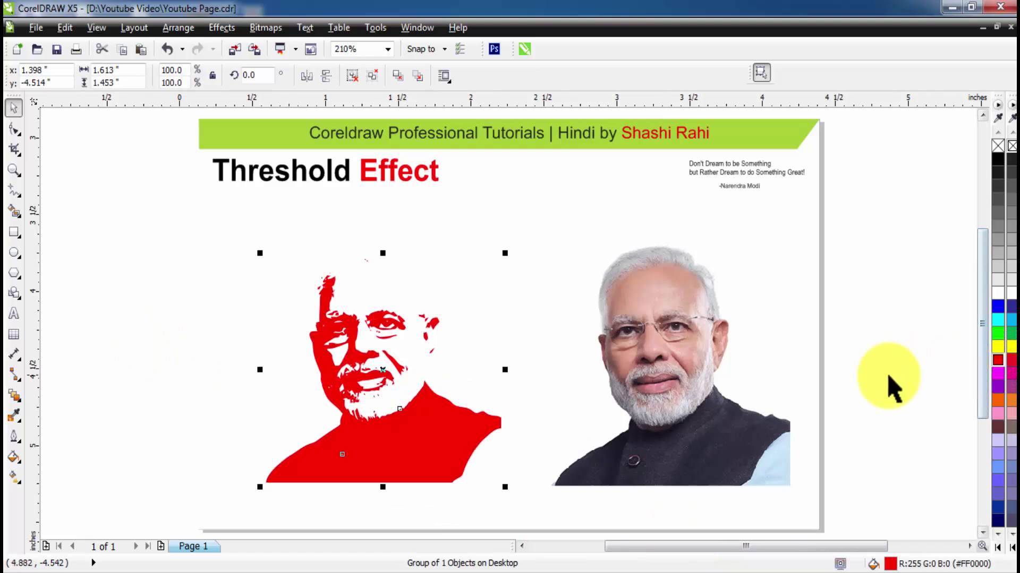
pyautogui.hotkey('ctrl', 'z')
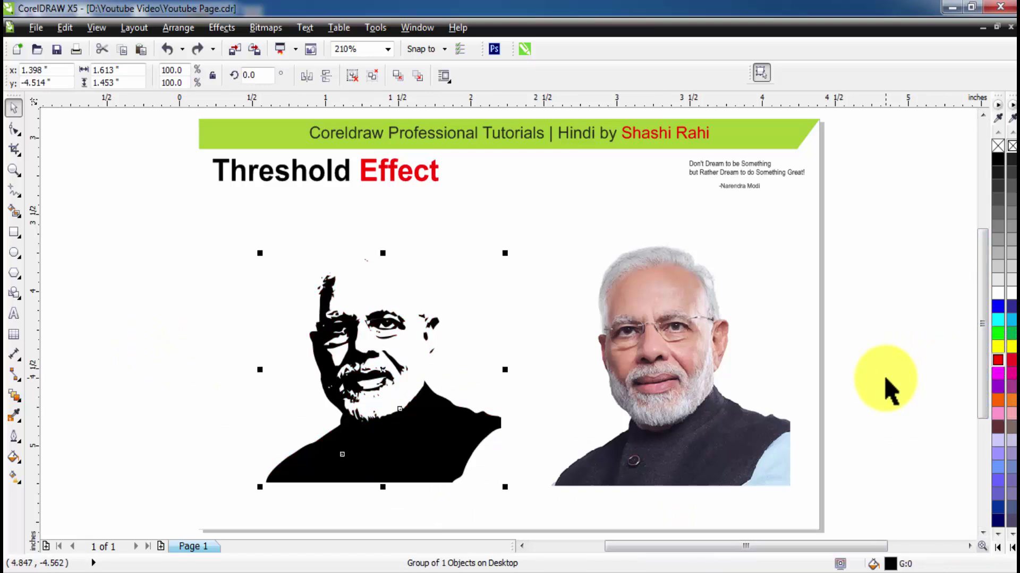
# - Move the color photo off the page to the right and shift the traced portrait to the page's right half
pyautogui.scroll(-3, 696, 366)
pyautogui.moveTo(696, 387); pyautogui.dragTo(795, 340)
pyautogui.scroll(3, 792, 444)
pyautogui.moveTo(268, 372); pyautogui.dragTo(567, 373)
# - Draw a rectangle about 2.22 by 1.3 inches left of the traced portrait and fill it with red
pyautogui.click(14, 232)
pyautogui.moveTo(154, 252); pyautogui.dragTo(457, 440)
pyautogui.press('space')
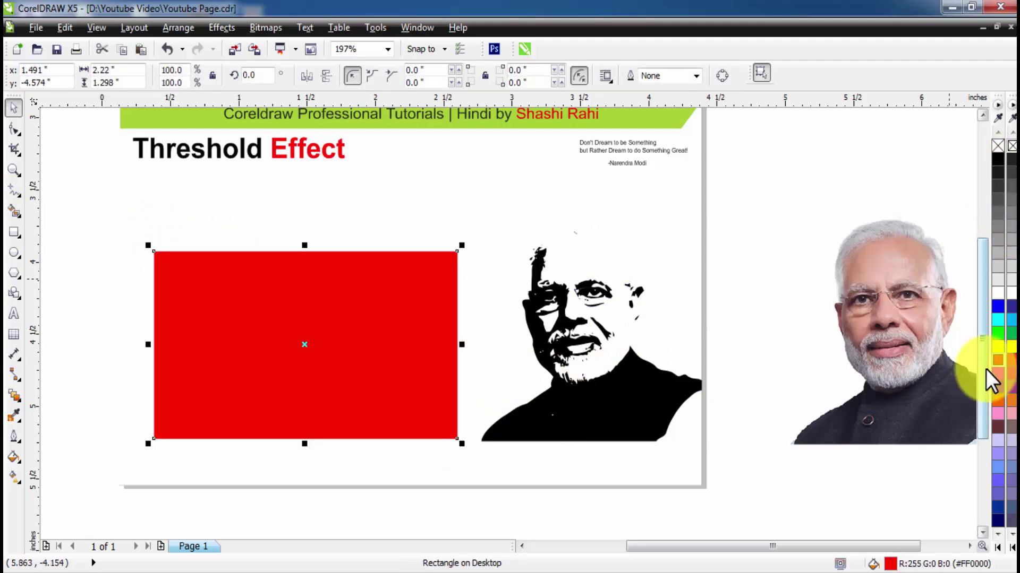